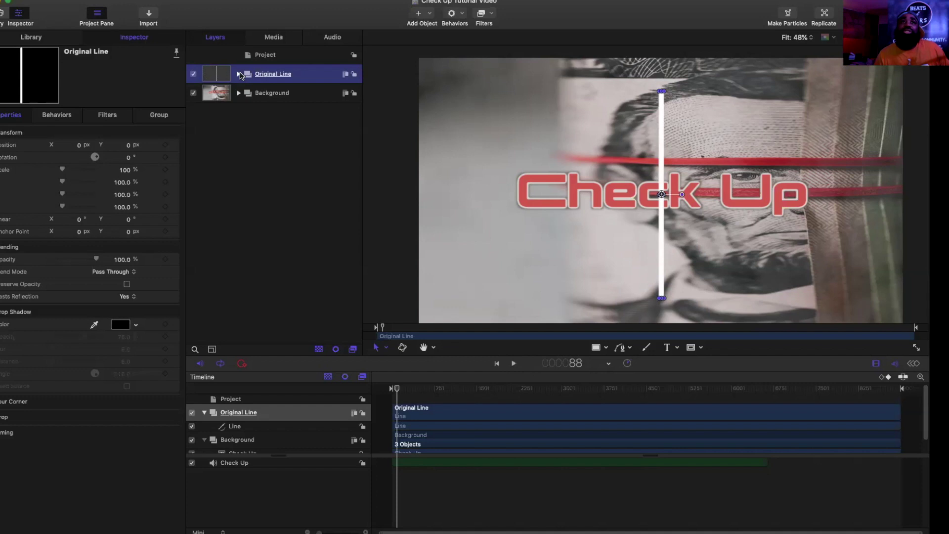
Set the Line layer's outline brush colour to light red, matching the Check Up title.
click(240, 75)
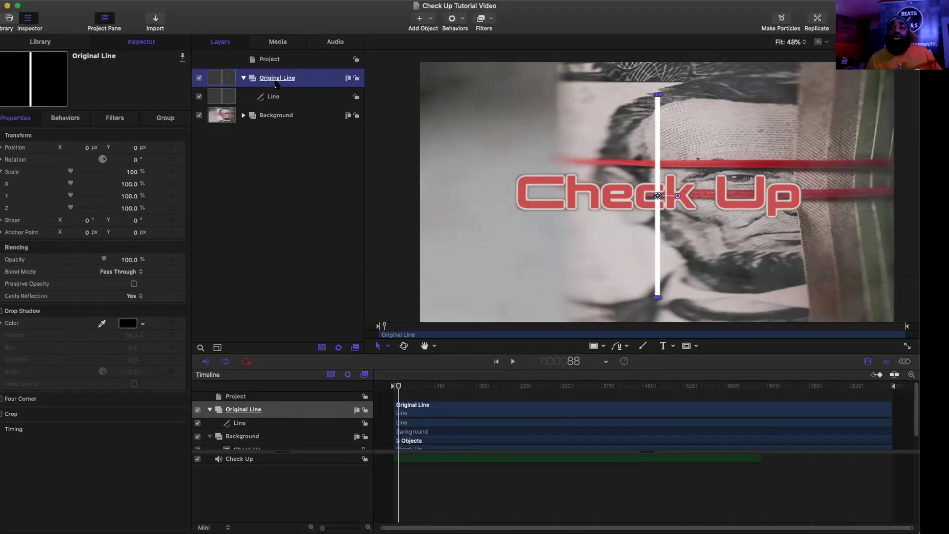
click(273, 98)
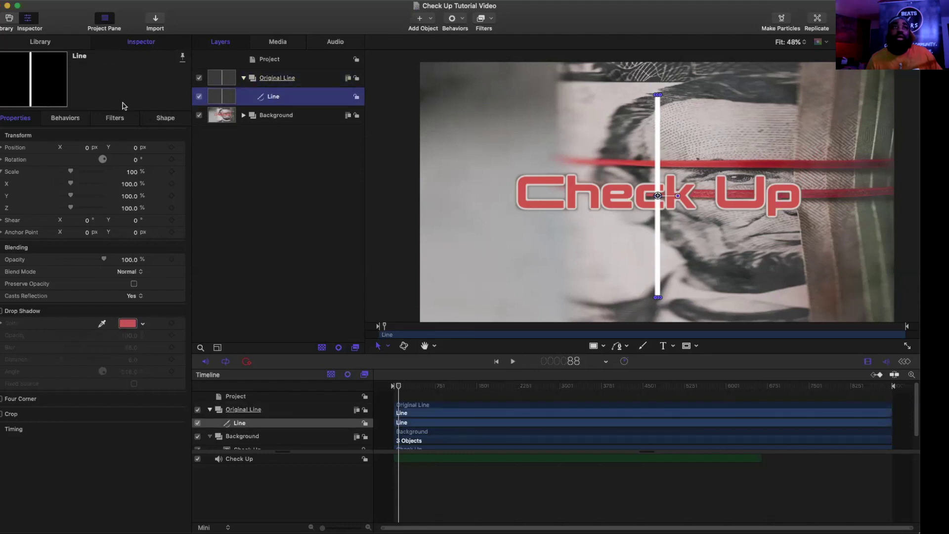
click(163, 119)
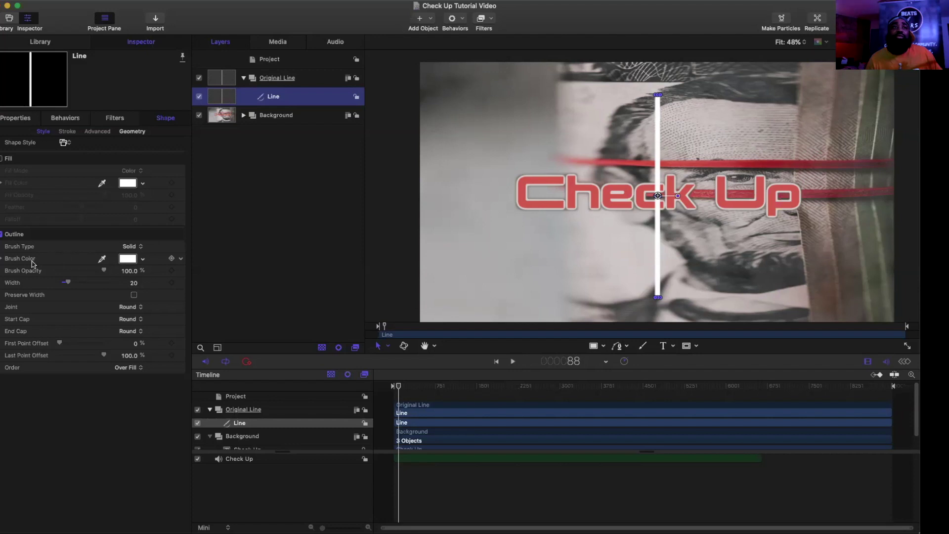
click(127, 258)
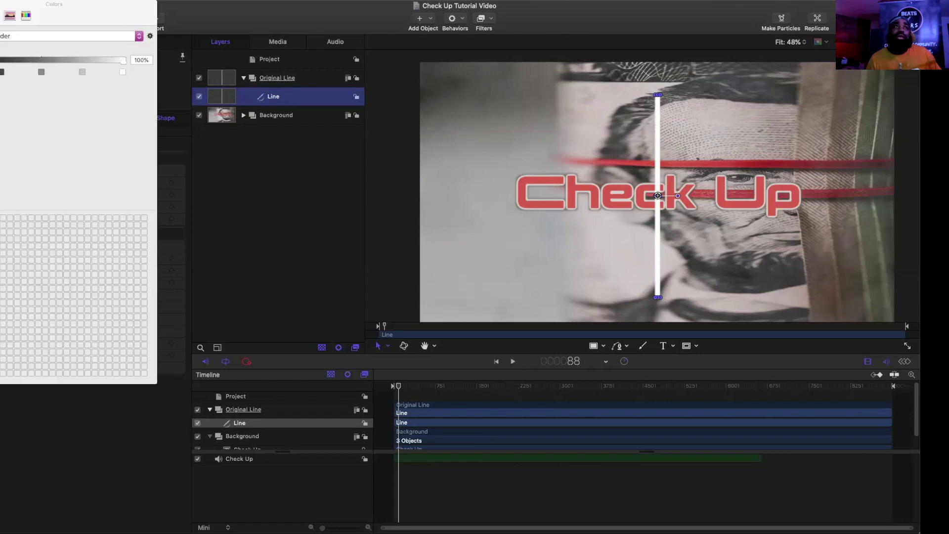
click(3, 15)
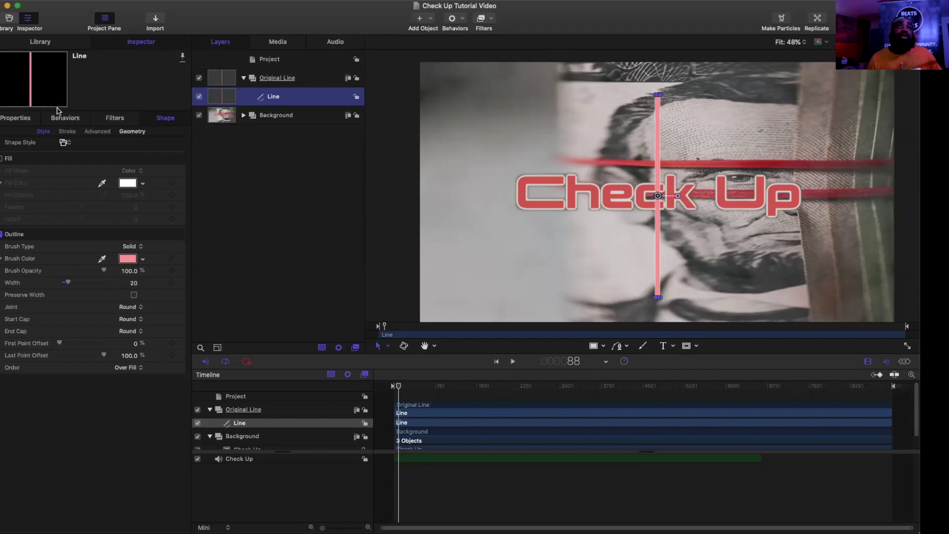
Enable a yellow drop shadow on the Line layer with blur set to 0.
click(19, 119)
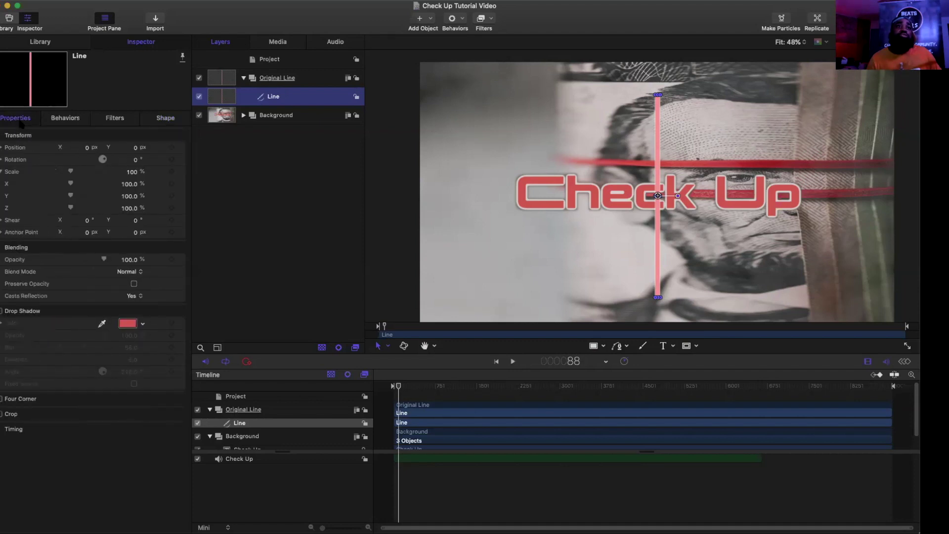
click(2, 312)
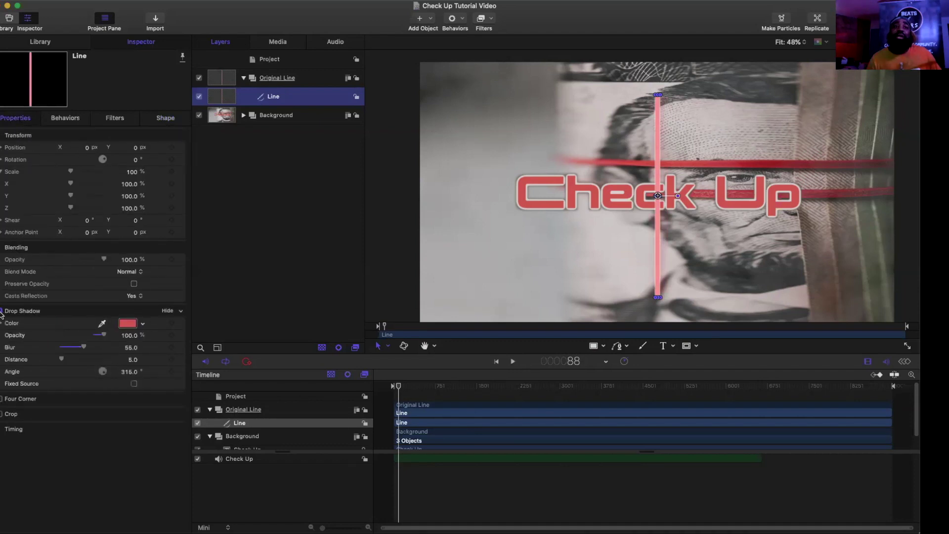
click(127, 323)
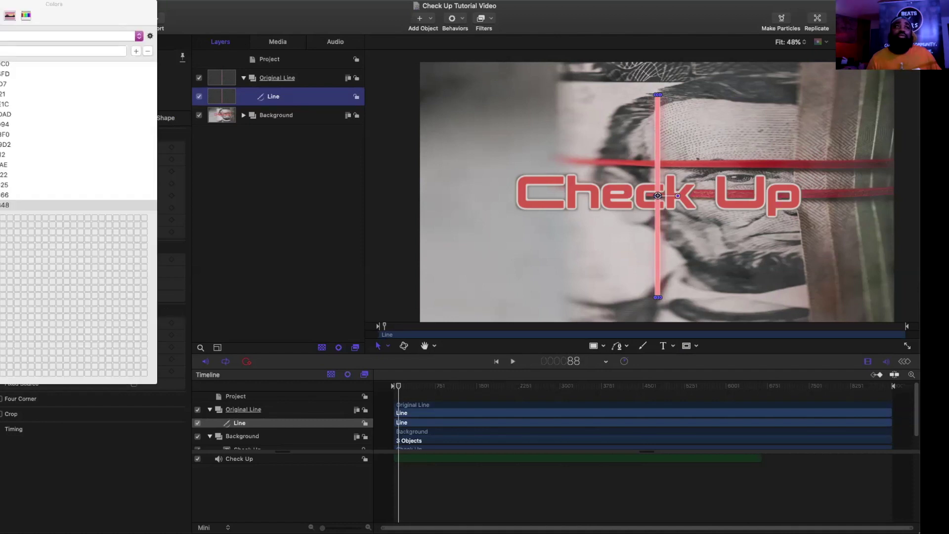
click(10, 175)
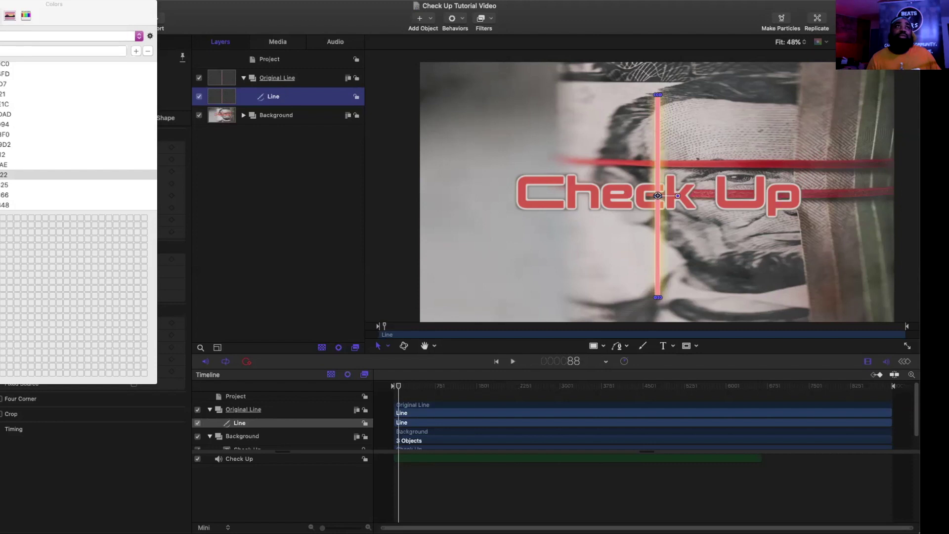
key(super+w)
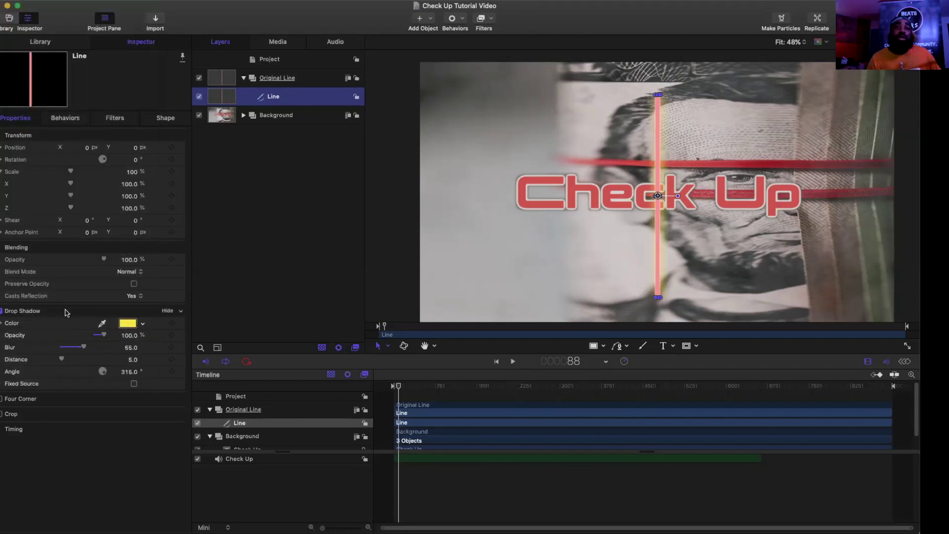
drag(86, 348, 10, 350)
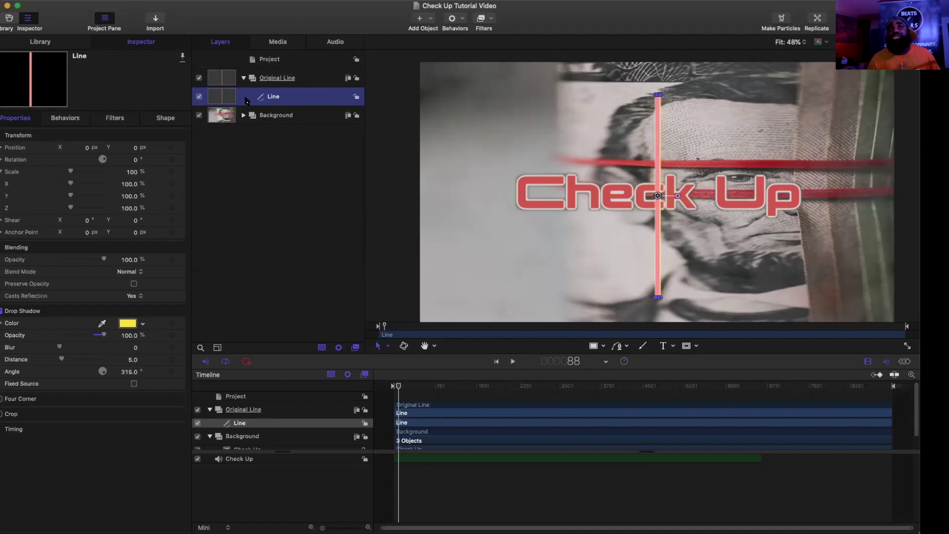
click(245, 194)
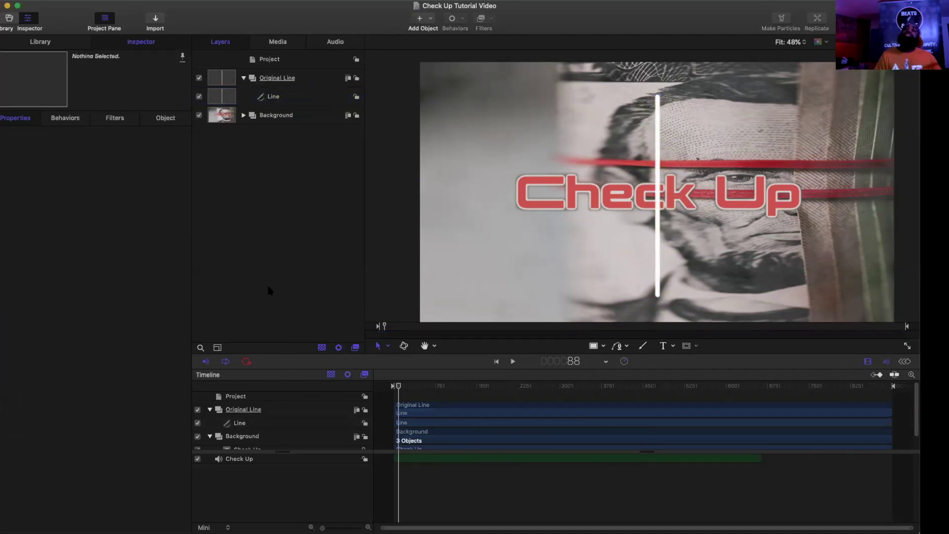
Create a new group above Original Line and name it 'Gradient'.
click(244, 78)
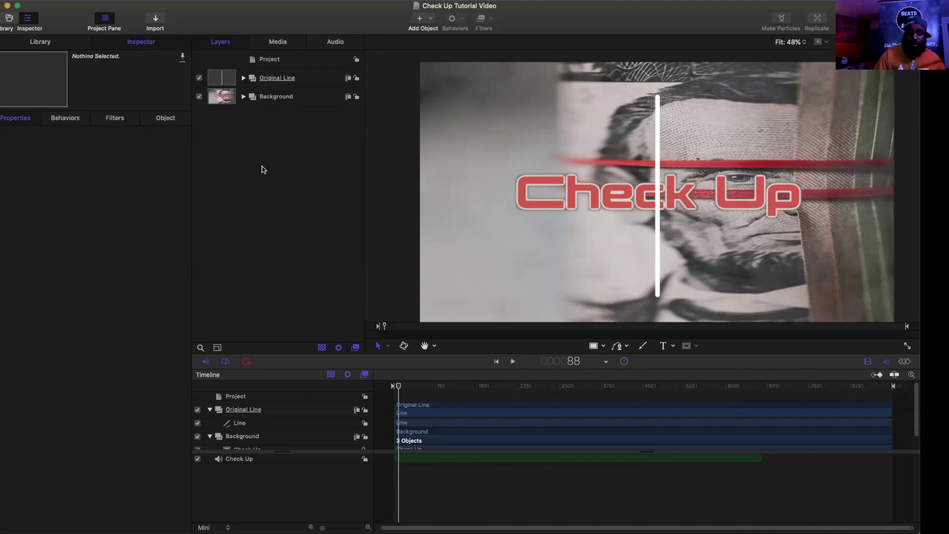
key(super+shift+n)
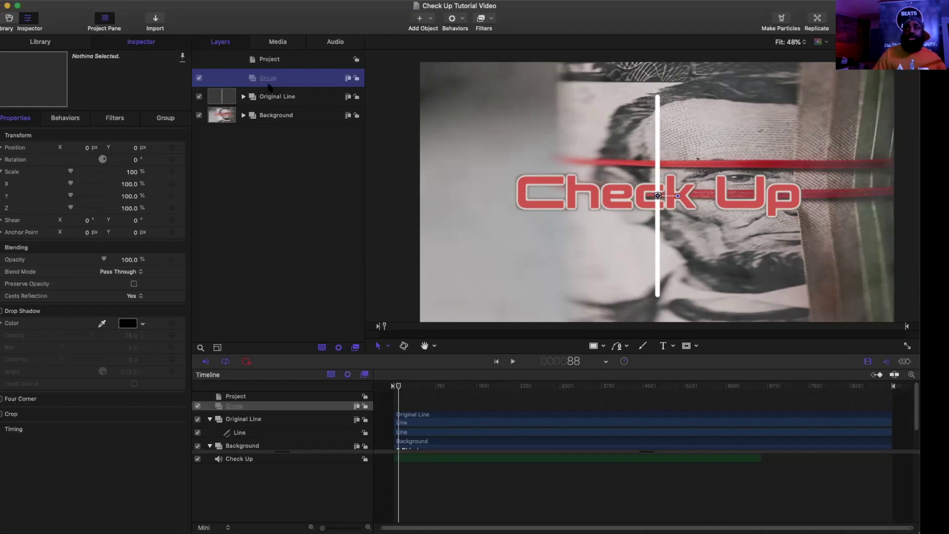
double_click(267, 78)
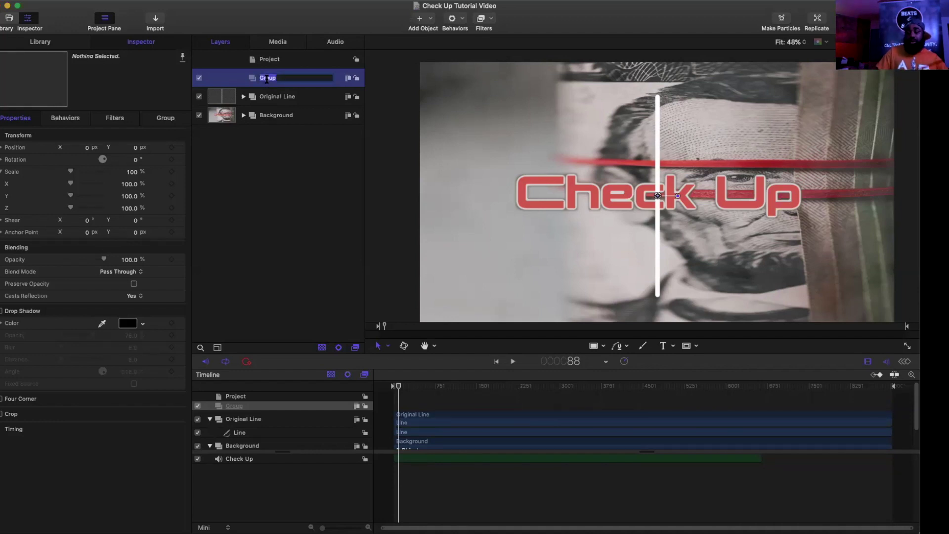
text(Grad)
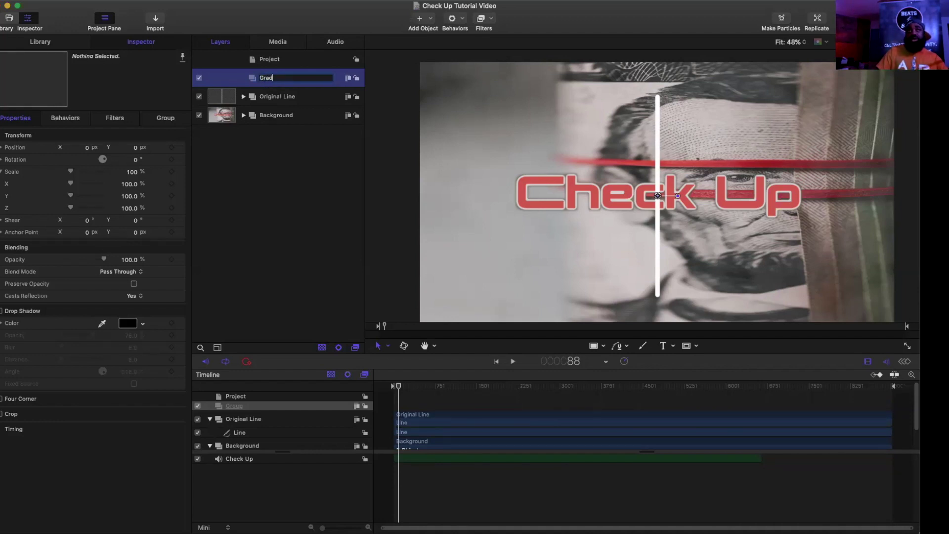
text(ient)
key(Return)
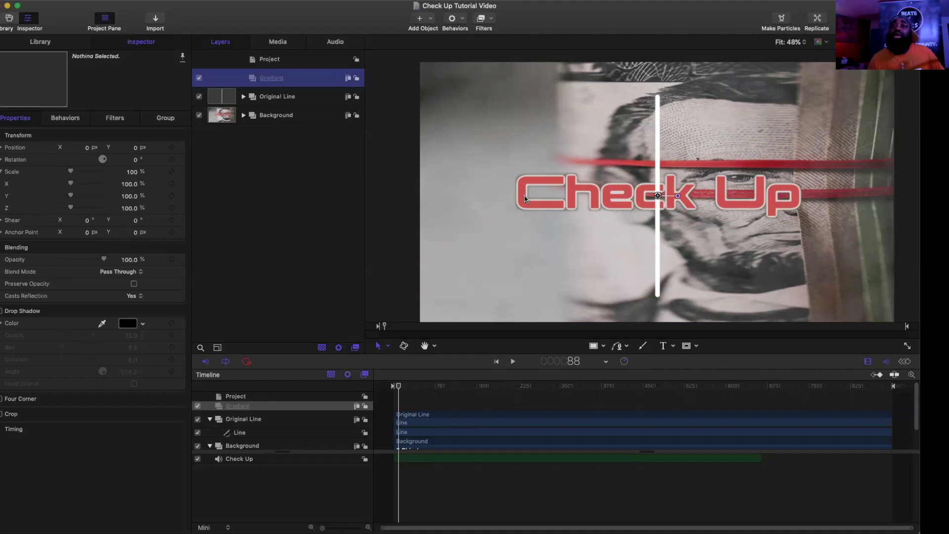
Draw a white rectangle in the Gradient group and scale it to about 120% to fill the frame.
click(598, 345)
mouse_move(418, 64)
mouse_down()
mouse_move(592, 196)
mouse_move(774, 230)
mouse_move(839, 283)
mouse_up()
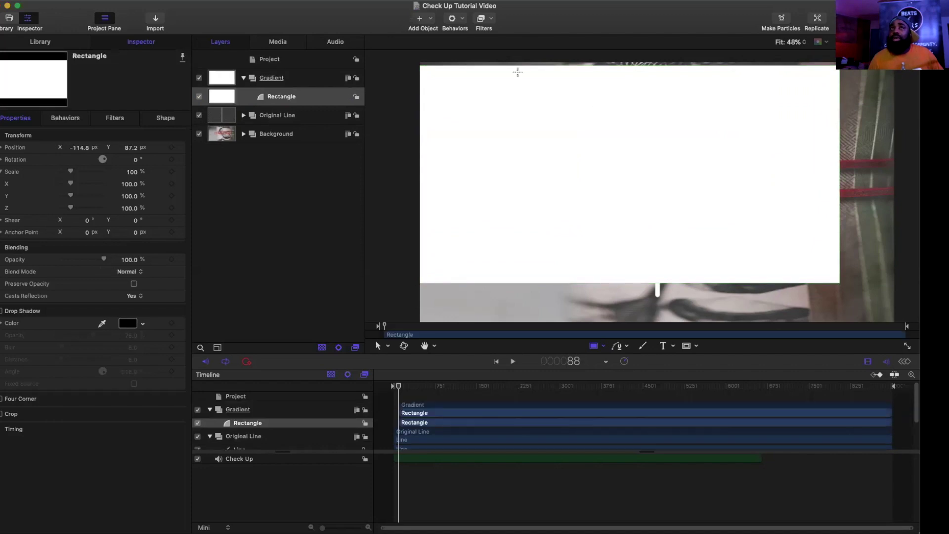
key(s)
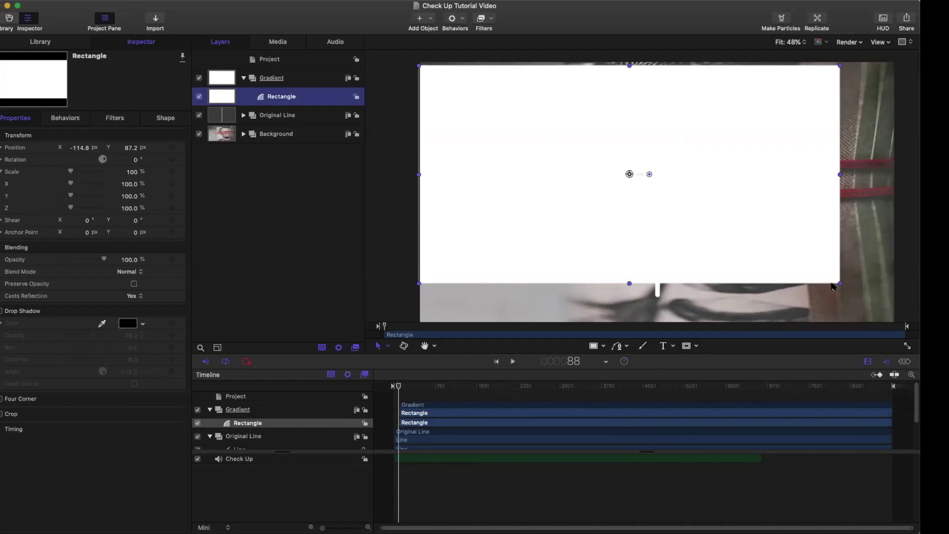
drag(452, 158, 452, 152)
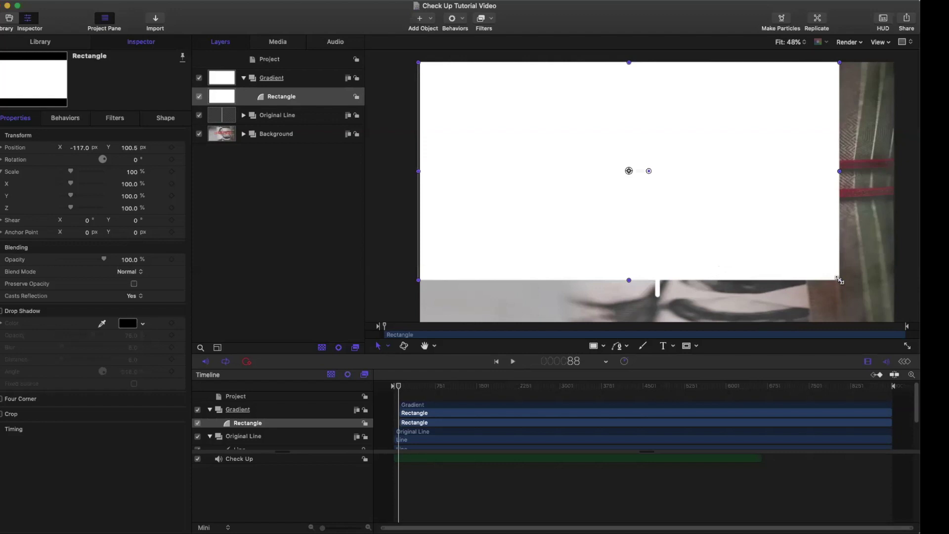
drag(840, 280, 898, 326)
click(288, 185)
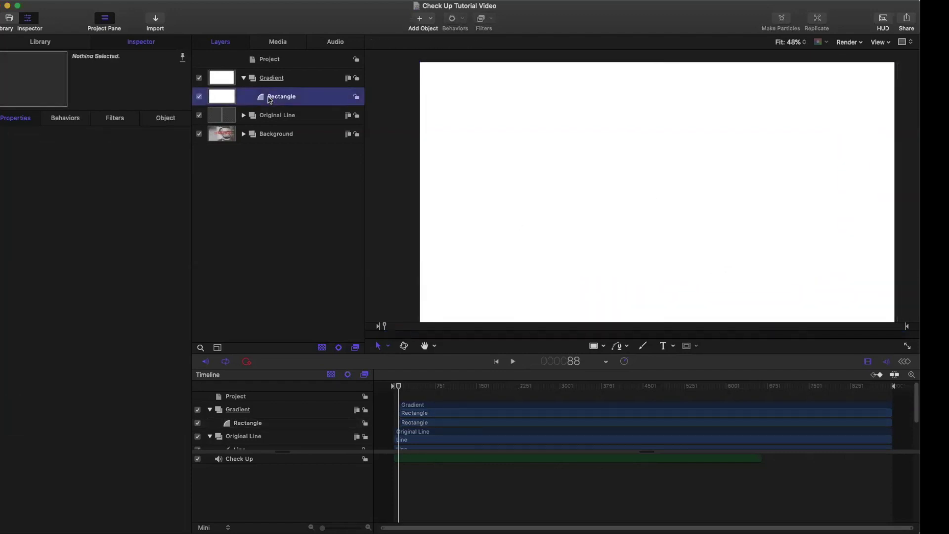
click(270, 98)
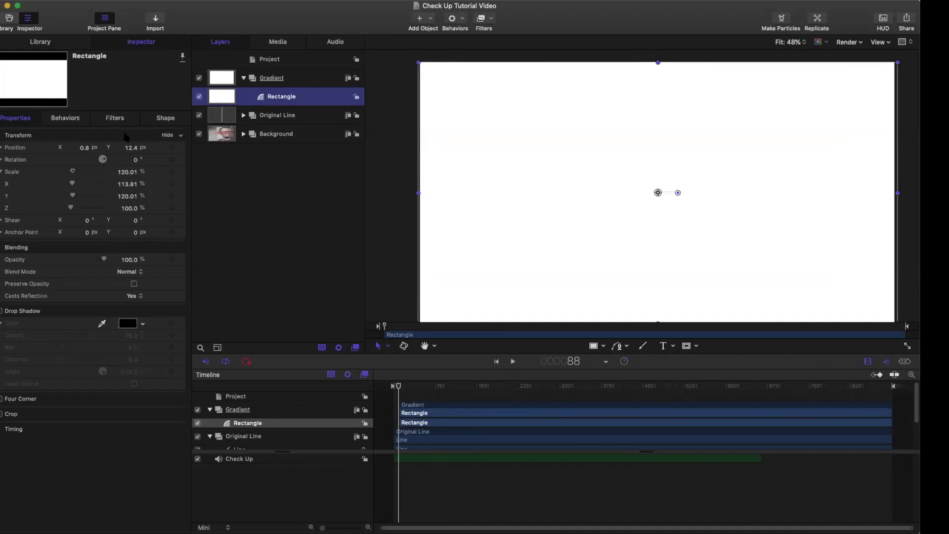
Set the Rectangle's fill mode to Gradient with an orange-and-yellow preset.
click(164, 119)
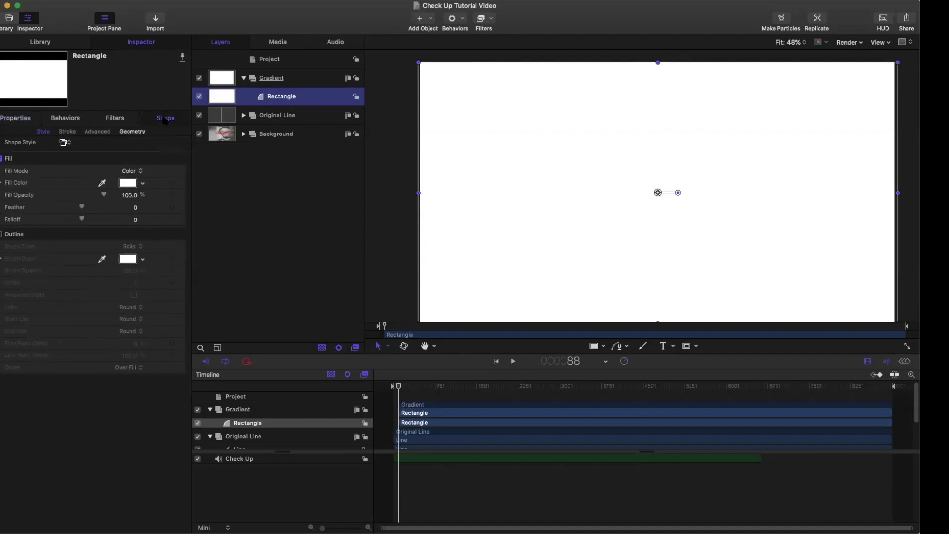
click(136, 171)
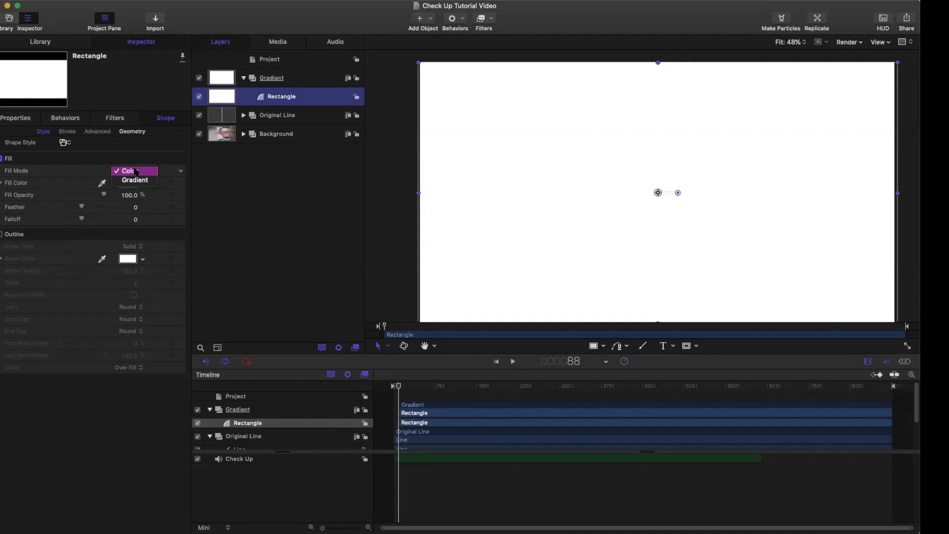
click(136, 179)
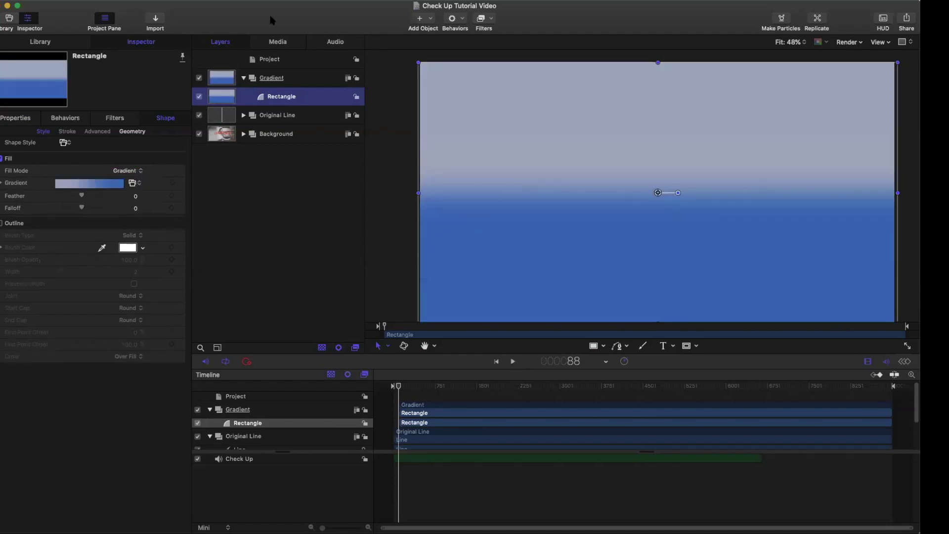
click(3, 184)
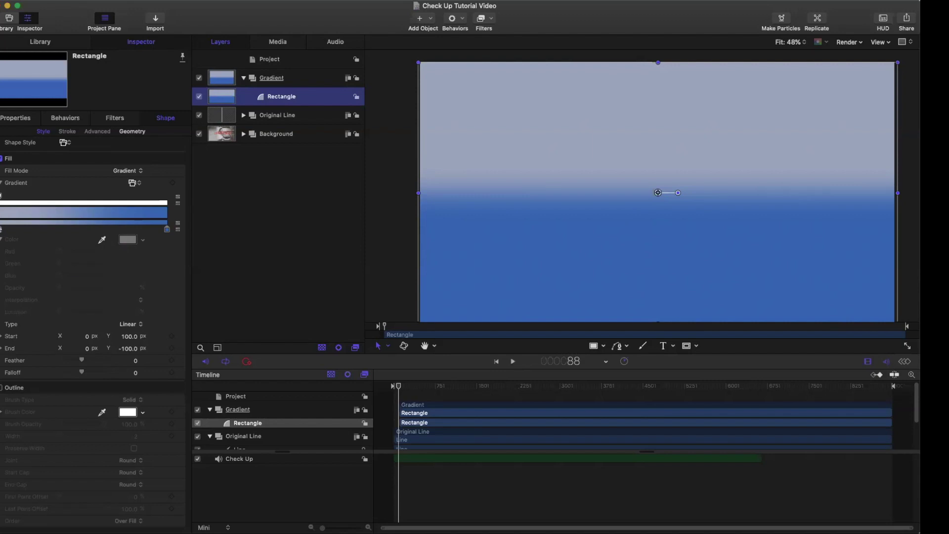
click(1, 227)
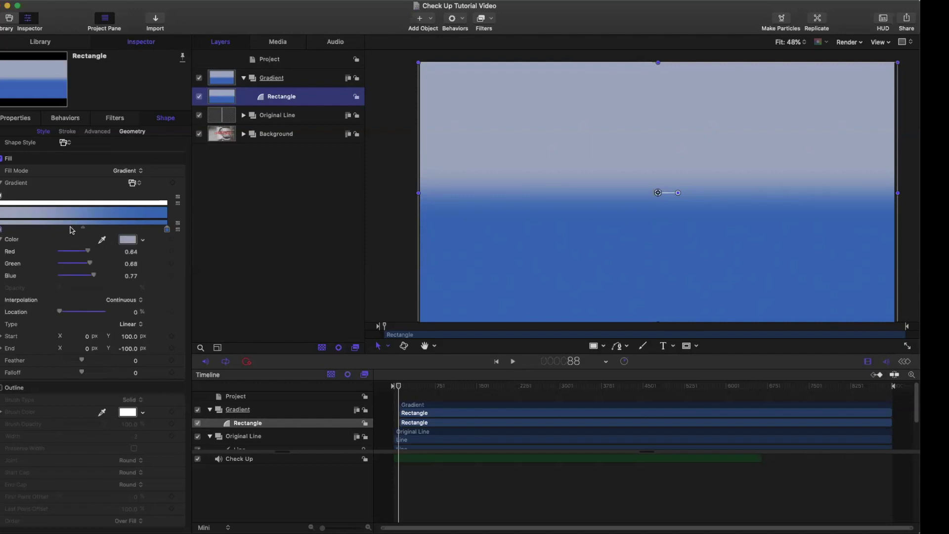
click(131, 183)
key(Escape)
click(138, 185)
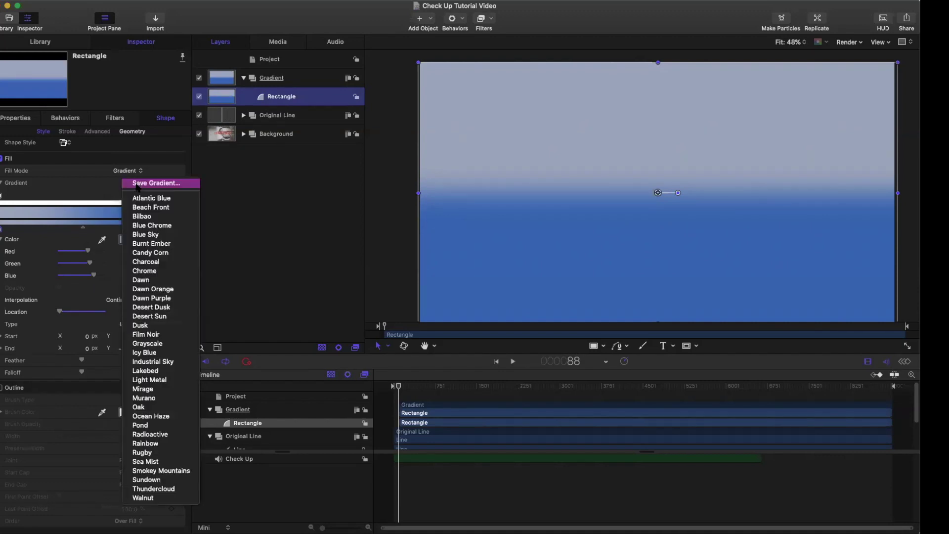
key(Escape)
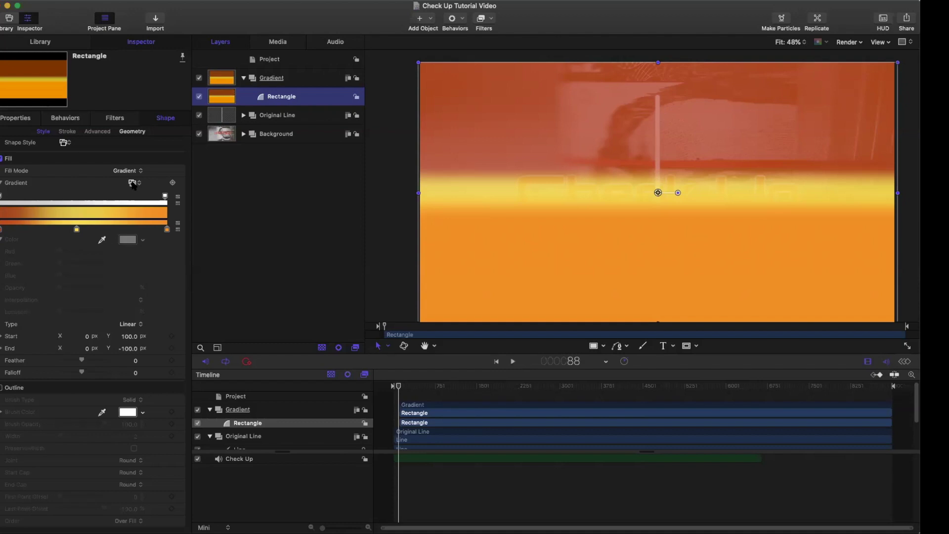
Add an image mask to the Rectangle with Original Line as the mask source.
double_click(280, 98)
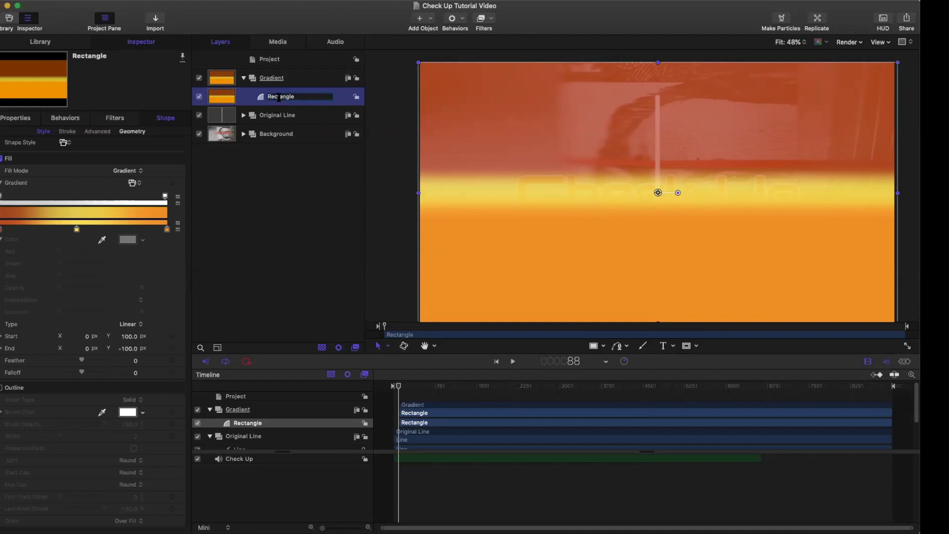
click(284, 236)
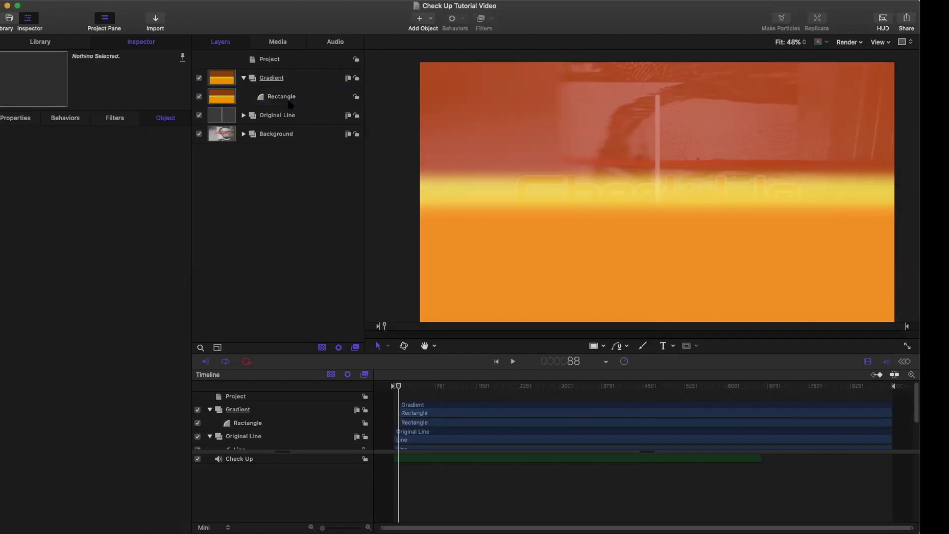
click(291, 96)
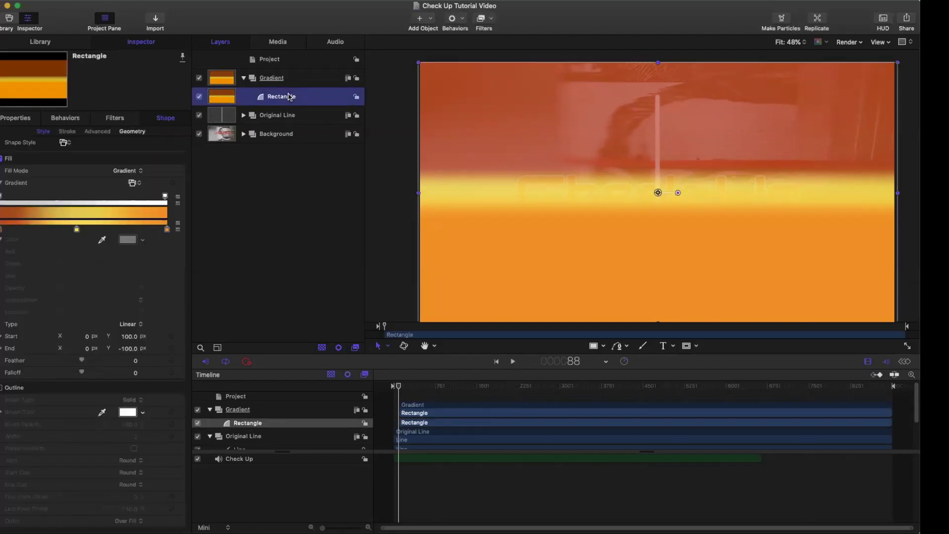
key(super+shift+m)
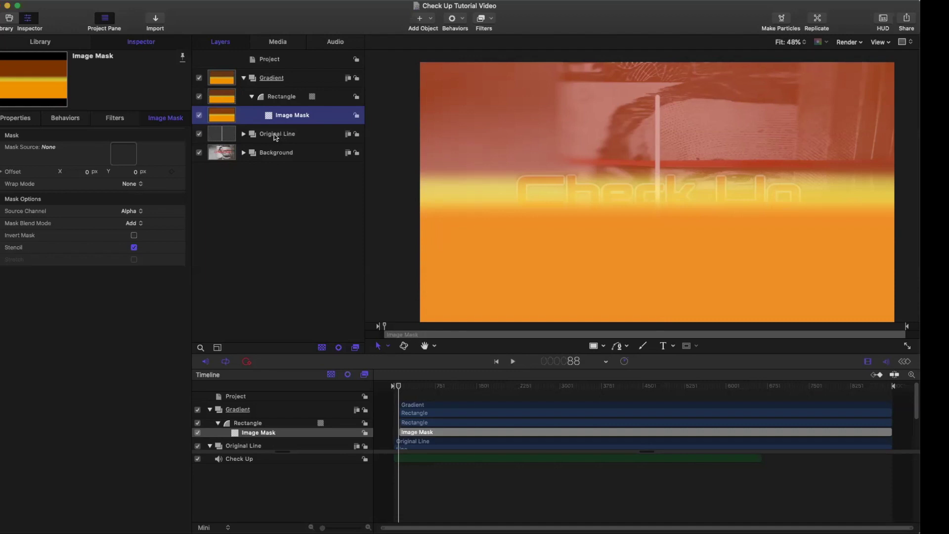
drag(229, 151, 125, 157)
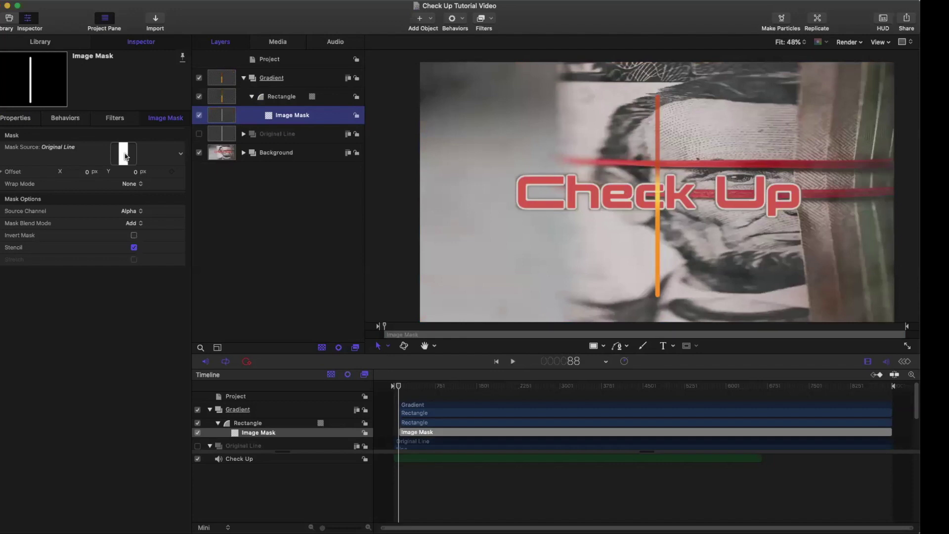